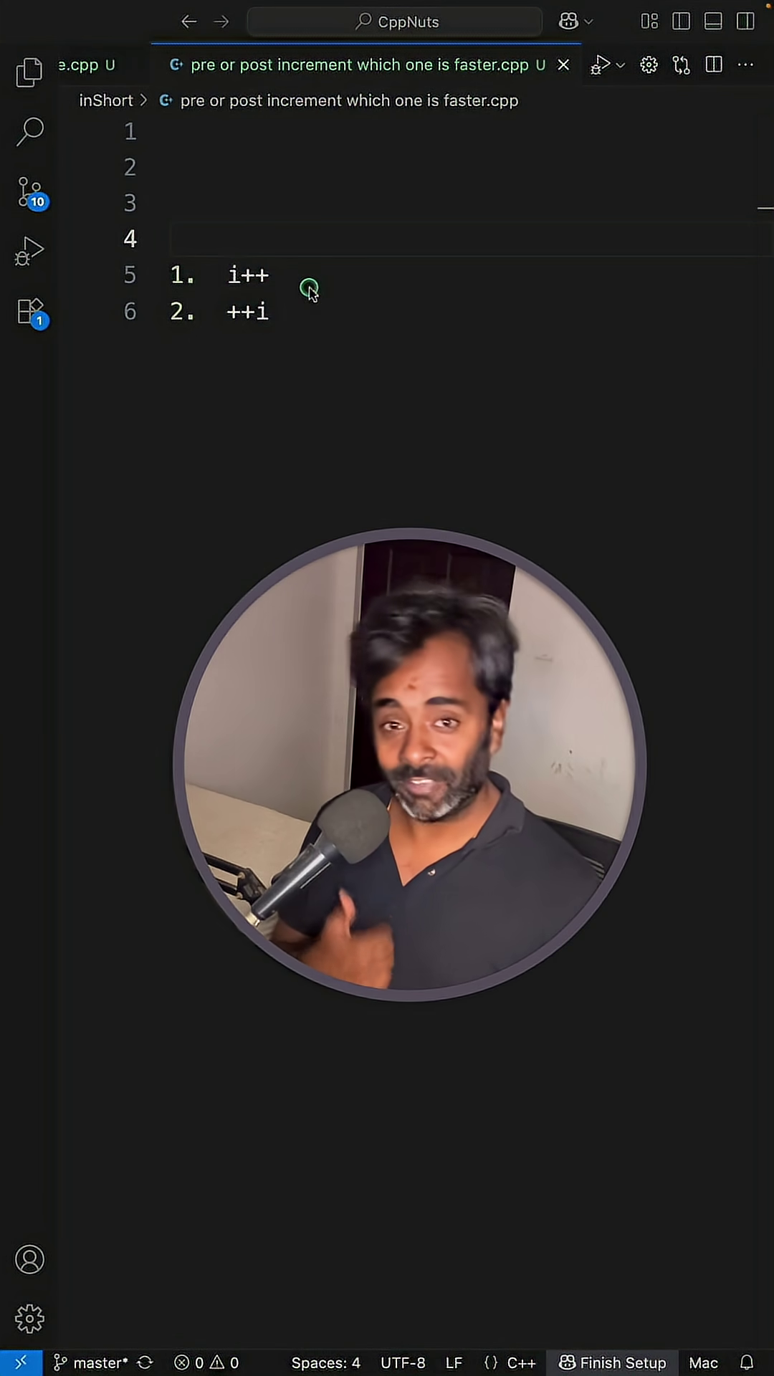
# Highlight the pre-increment ++i list item, then clear the highlight
pyautogui.moveTo(270, 311); pyautogui.dragTo(165, 313)
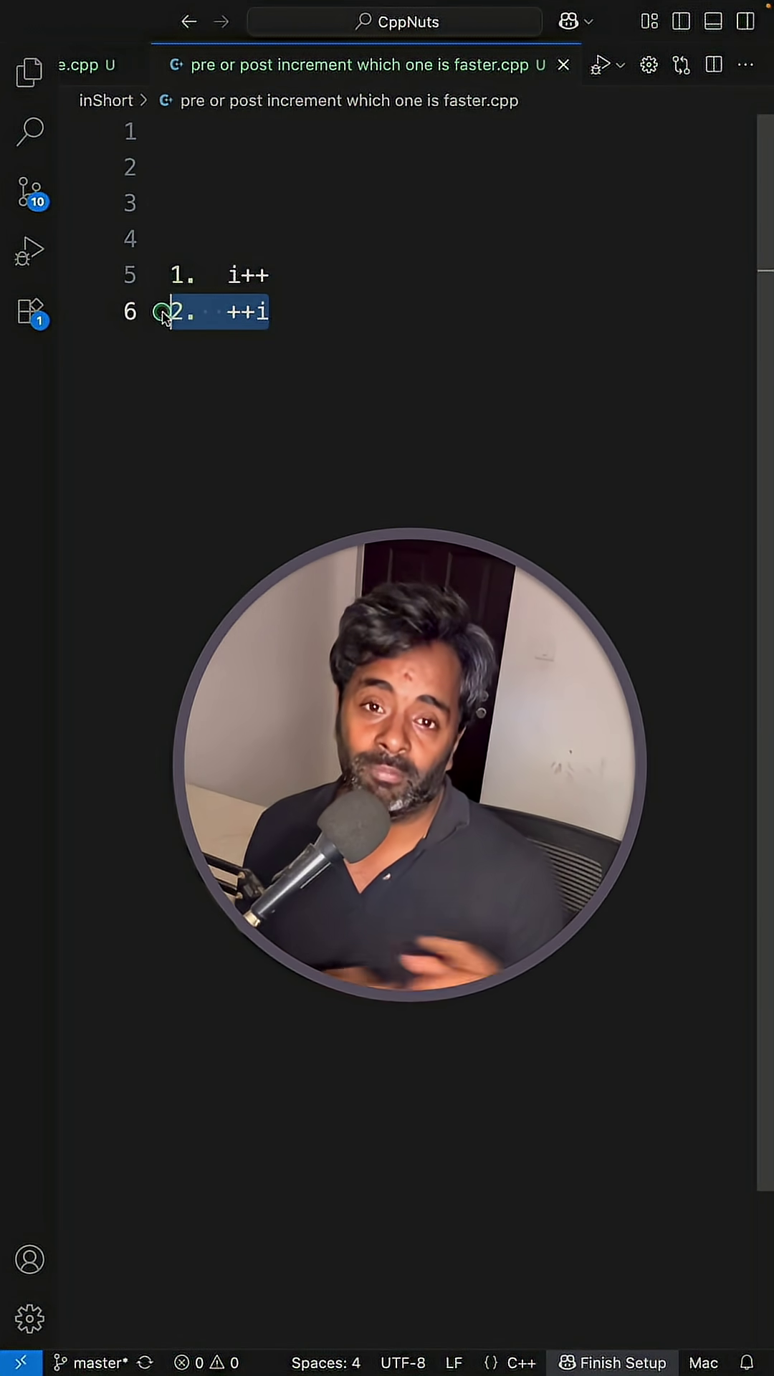
pyautogui.click(285, 275)
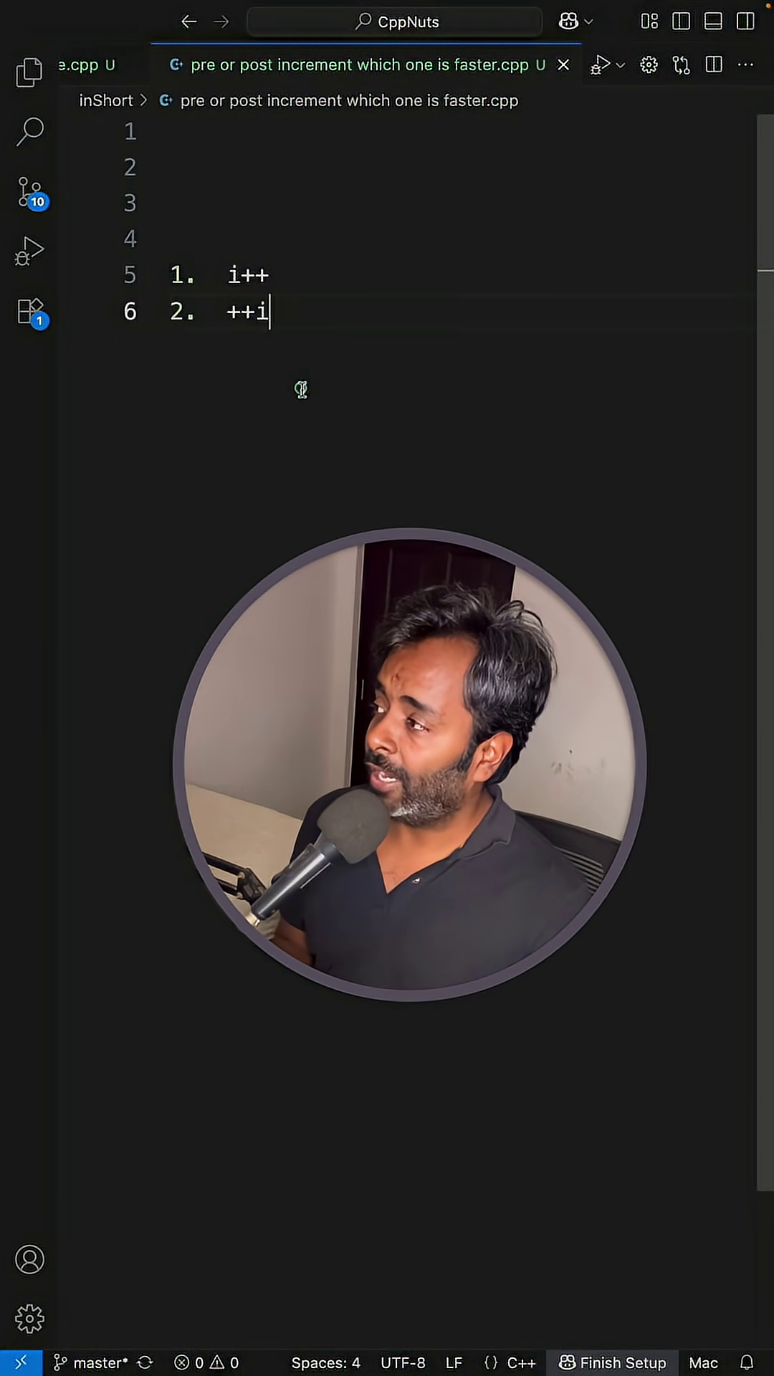
# Rewrite line 9 from k = i++ to k = ++i and dismiss the autocomplete suggestions
pyautogui.press('Return')
pyautogui.press('Return')
pyautogui.press('Return')
pyautogui.write('k ')
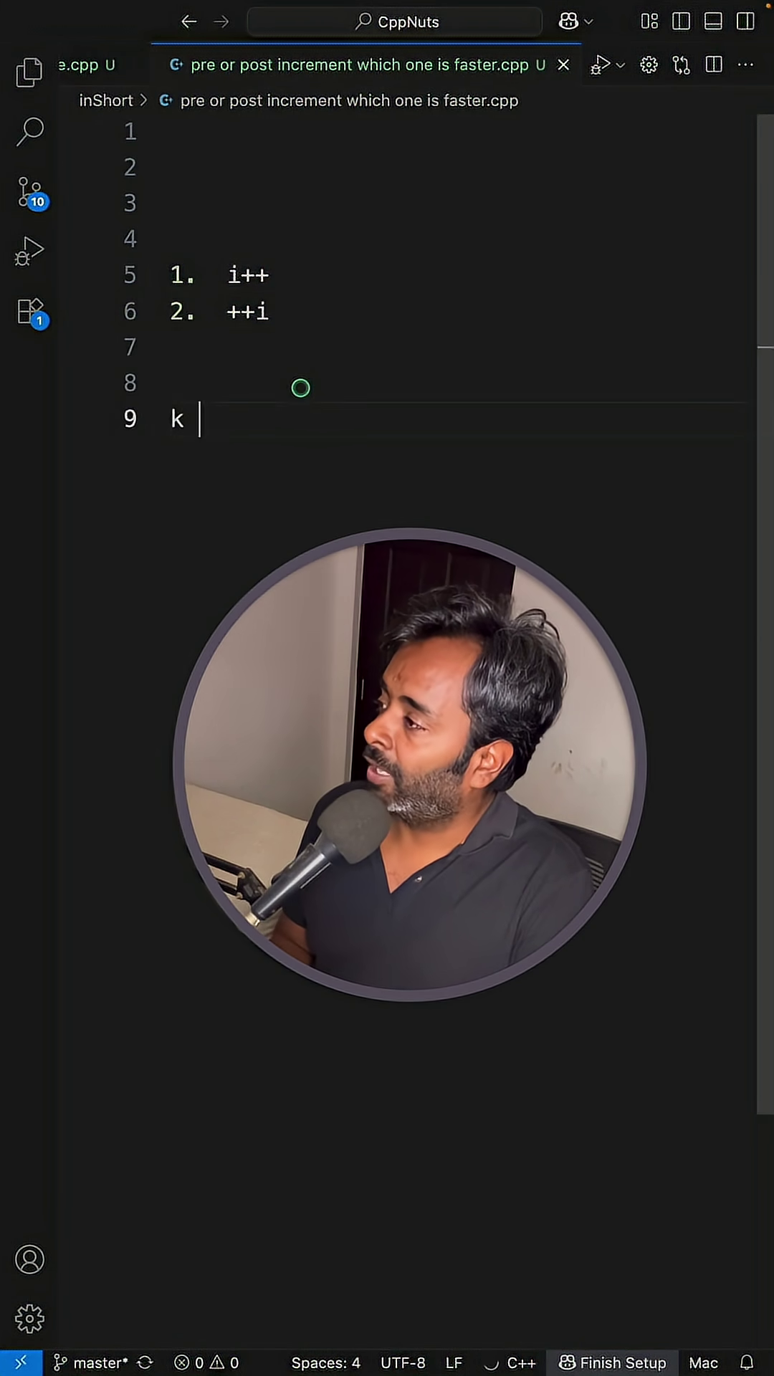
pyautogui.write('= i++')
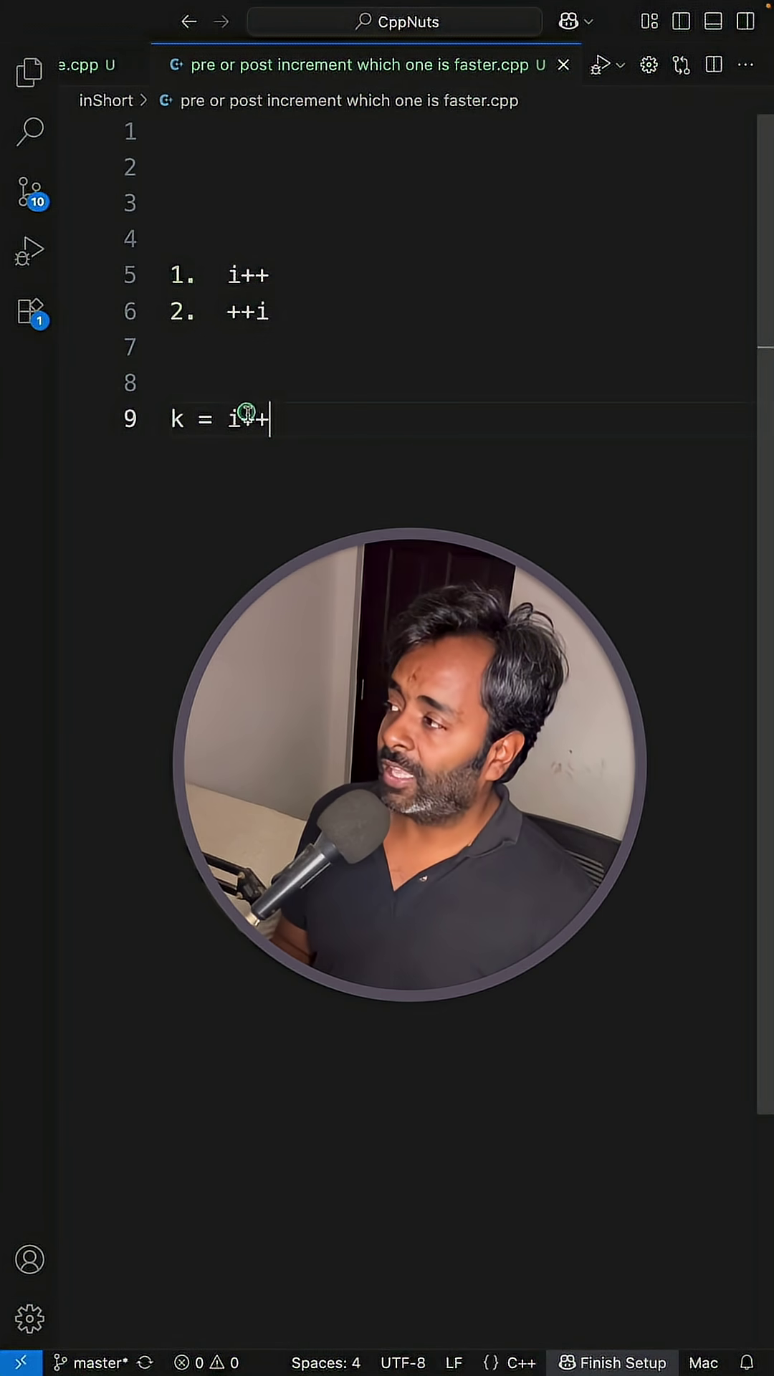
pyautogui.click(230, 418)
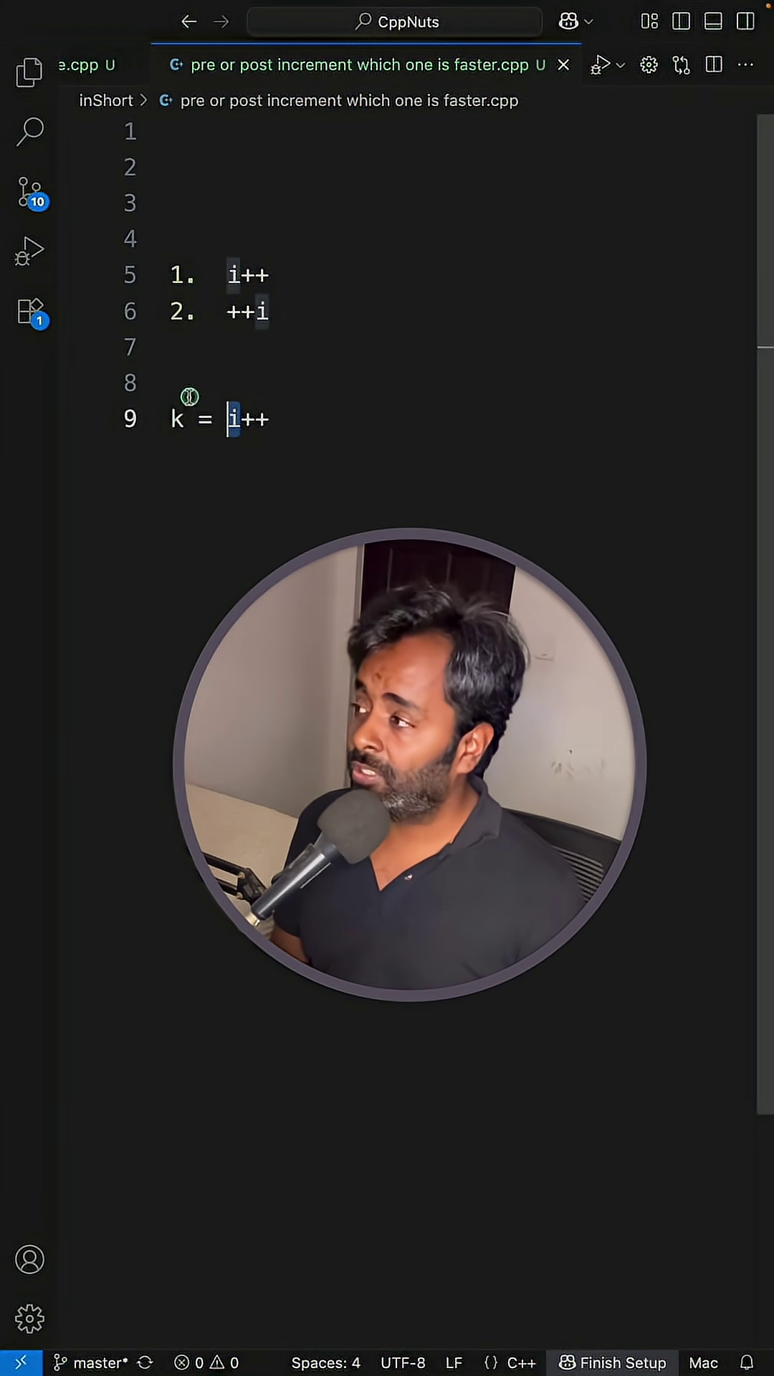
pyautogui.doubleClick(174, 420)
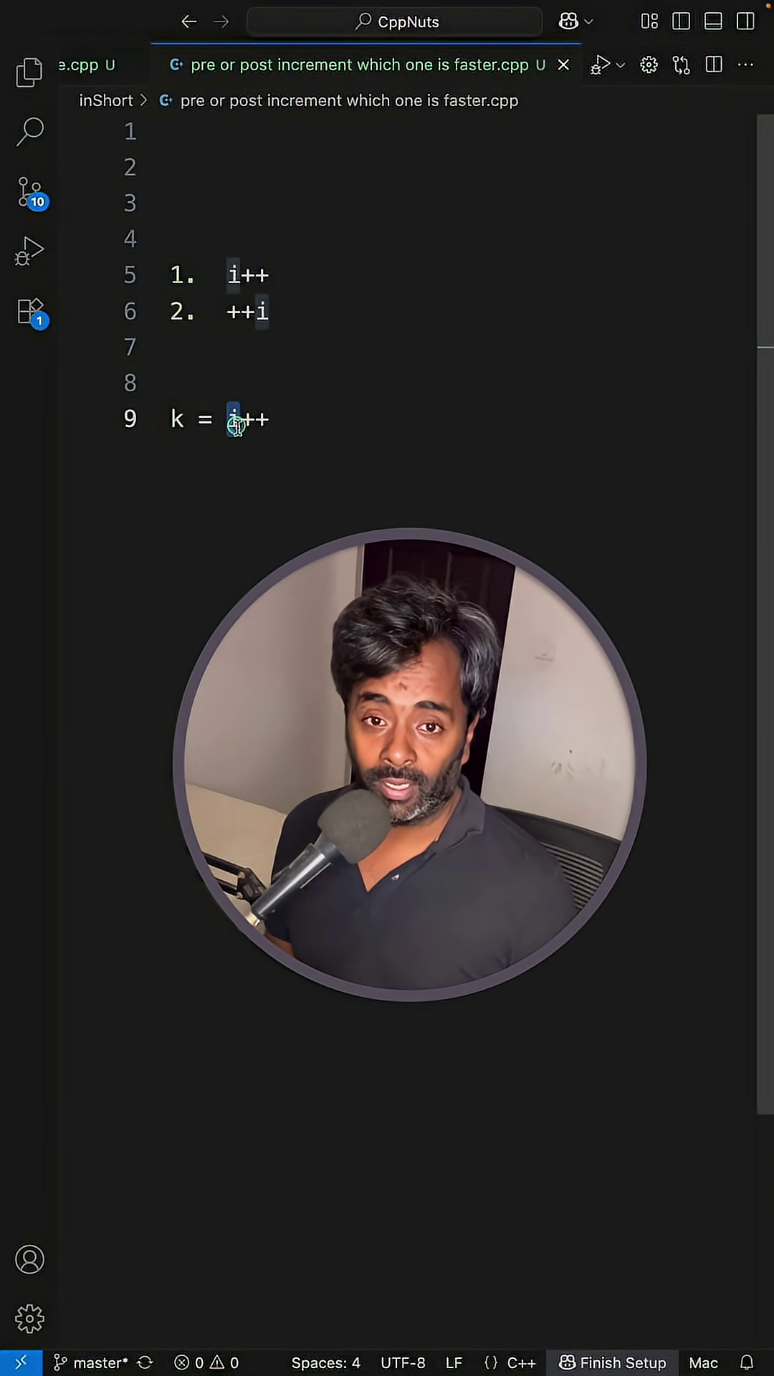
pyautogui.click(292, 427)
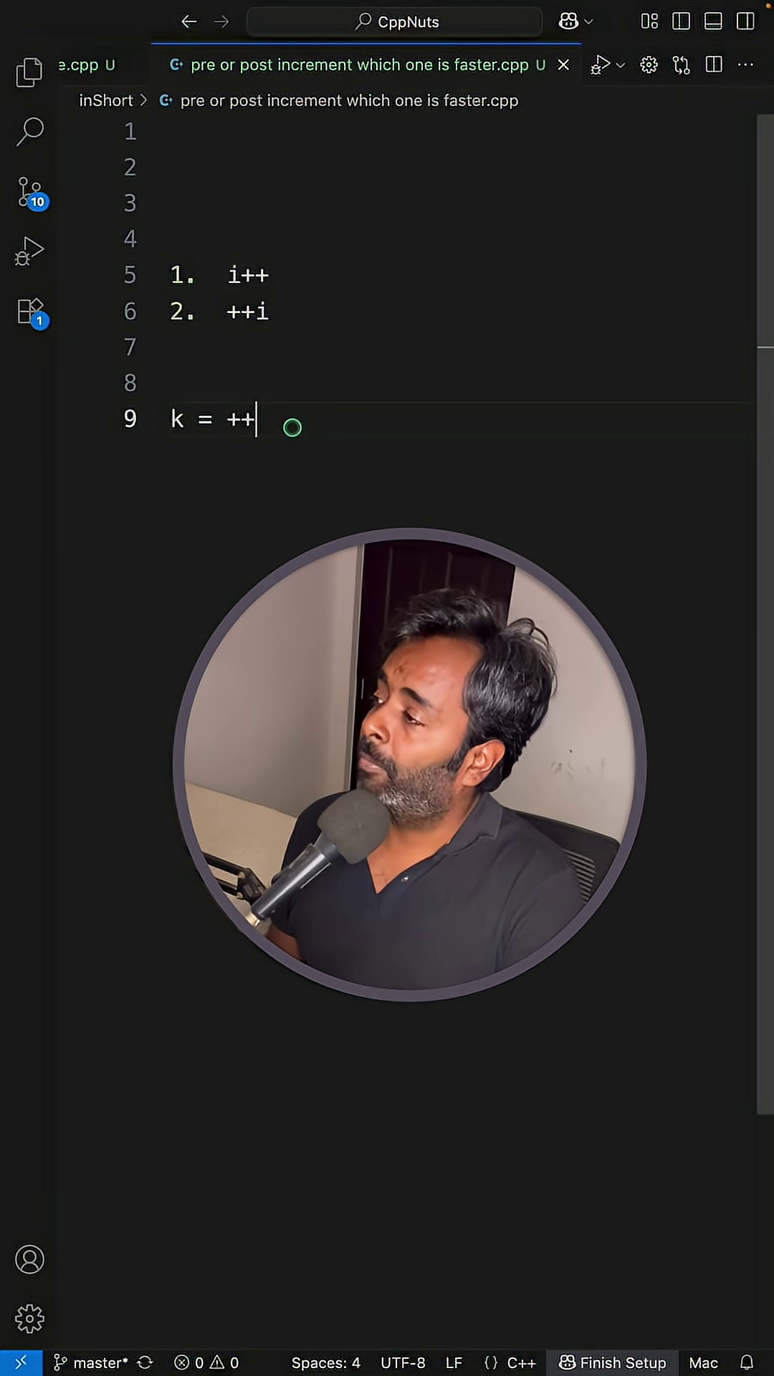
pyautogui.write('i')
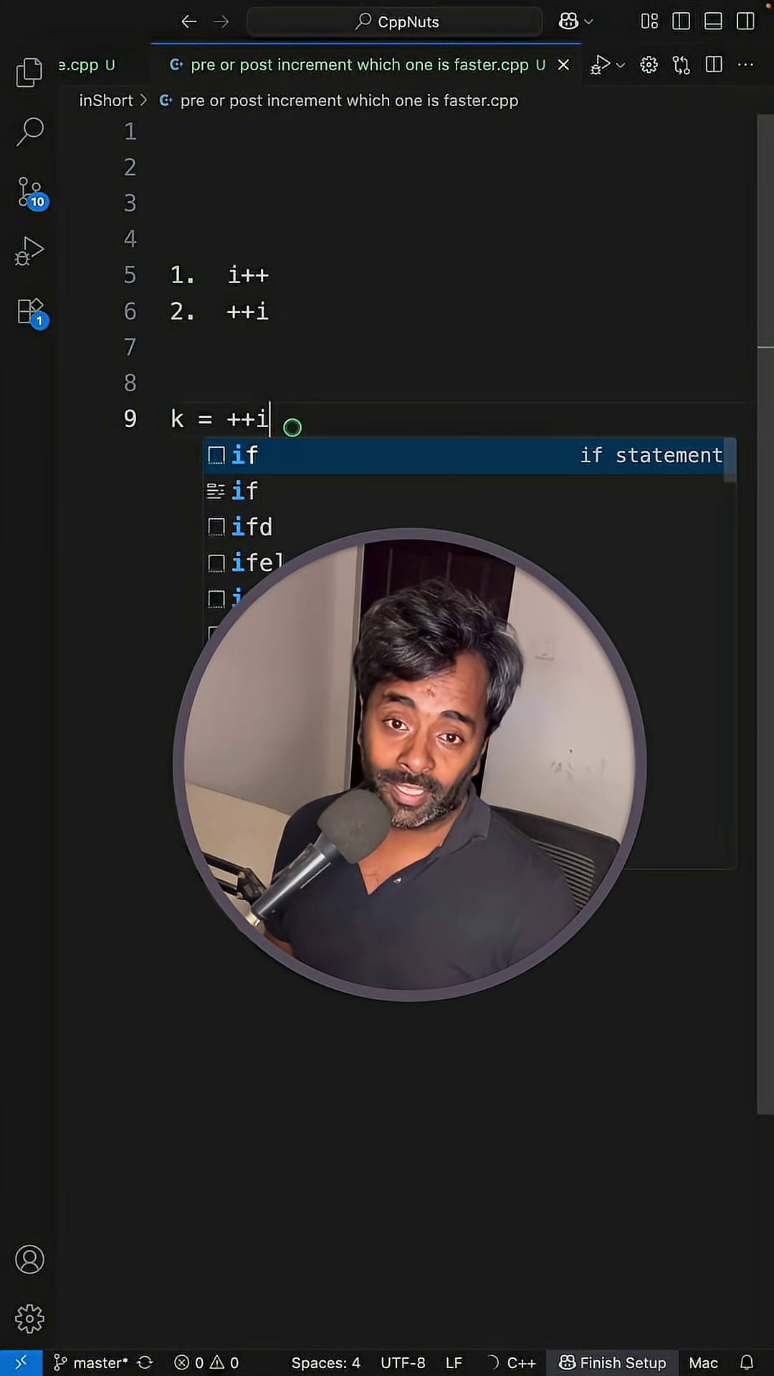
pyautogui.press('Escape')
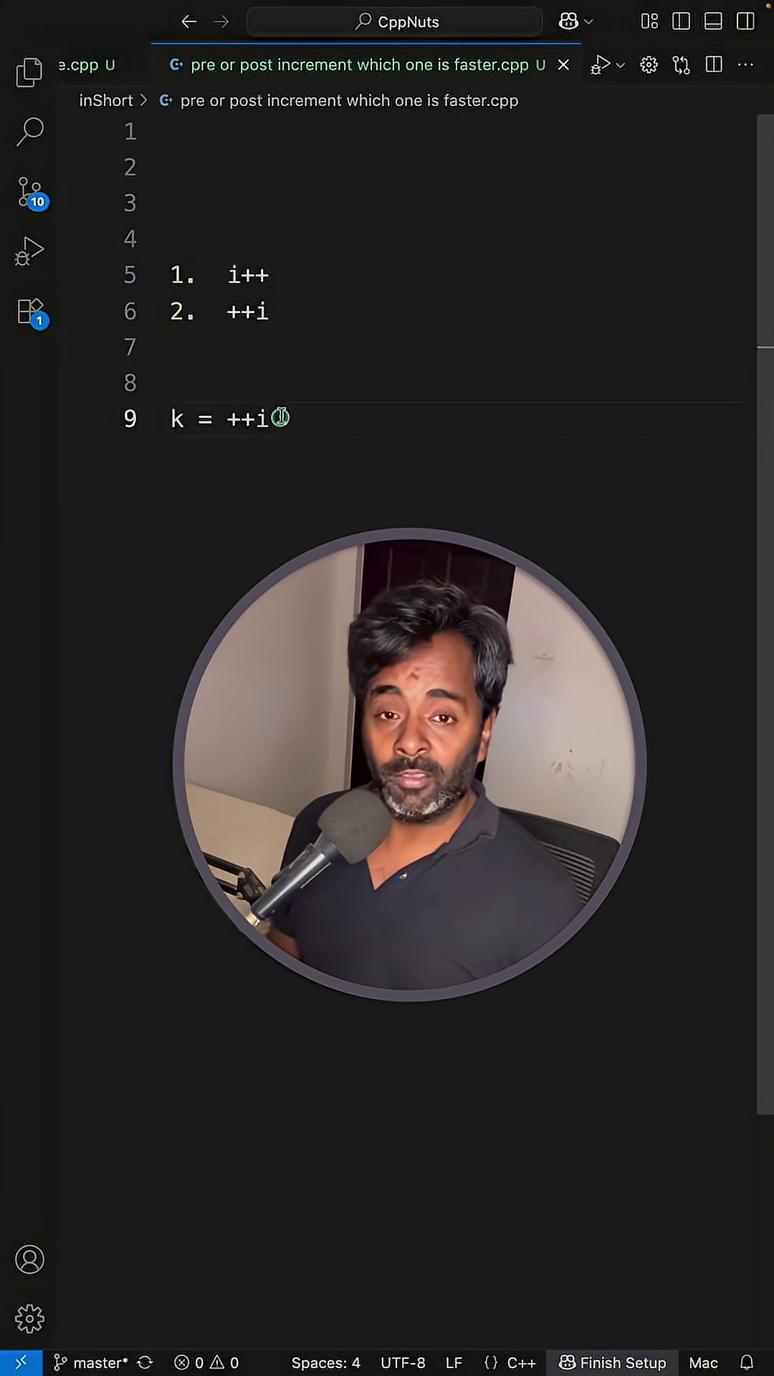
pyautogui.moveTo(187, 418); pyautogui.dragTo(170, 418)
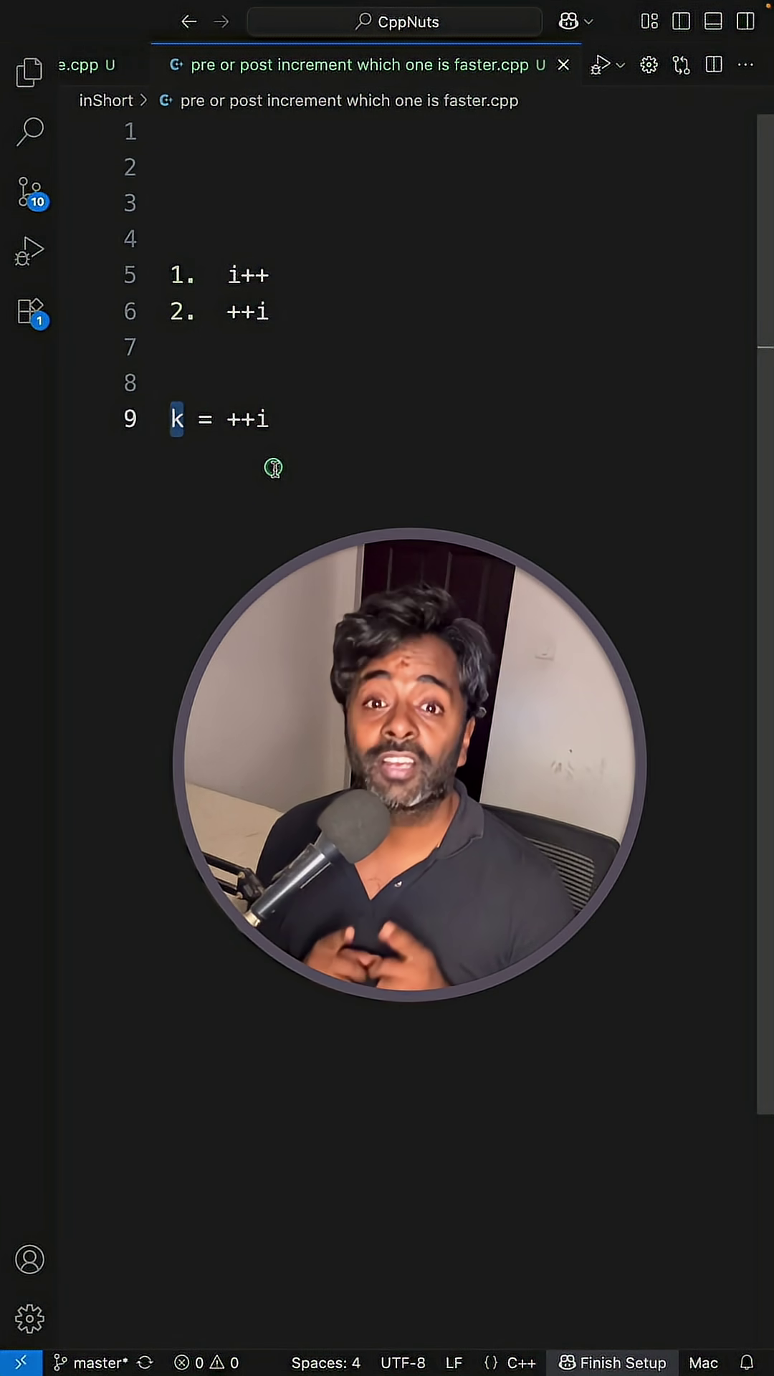
pyautogui.click(382, 417)
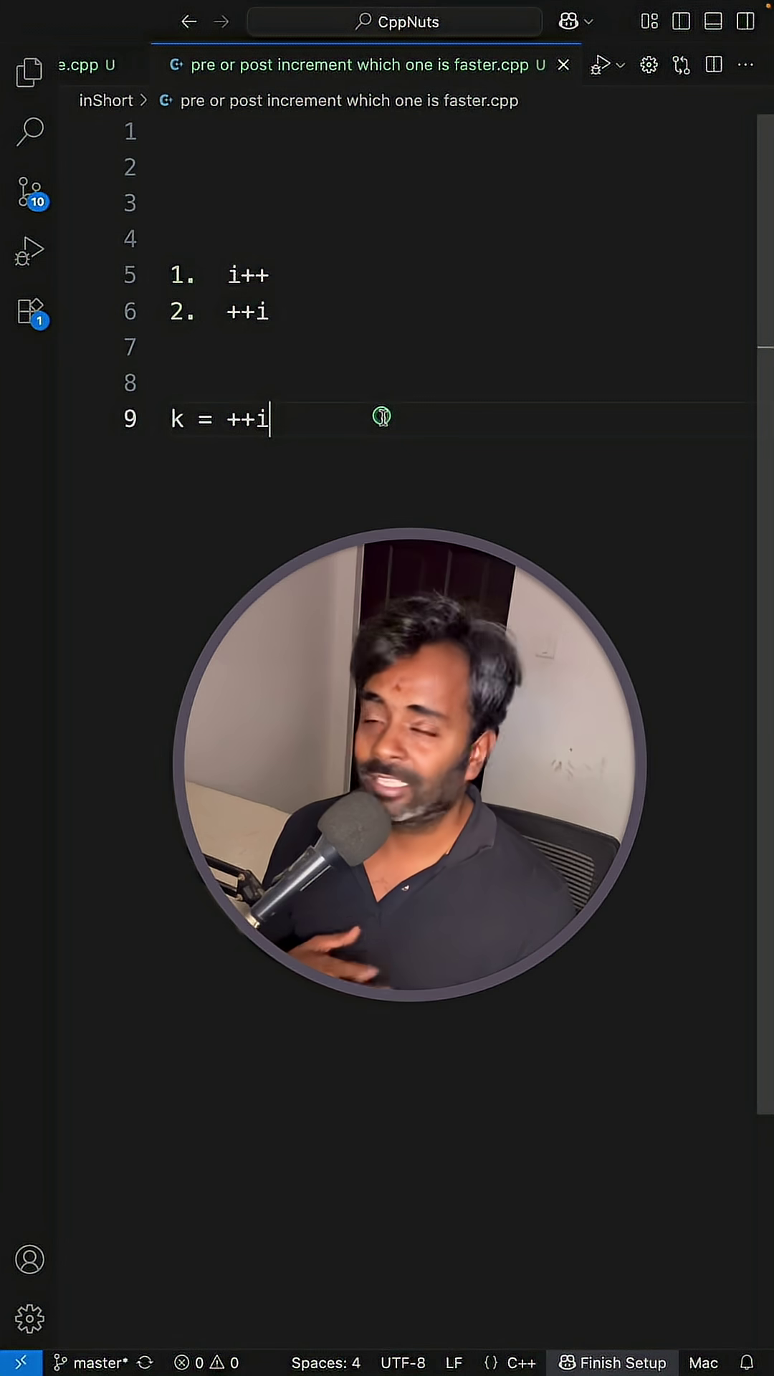
pyautogui.moveTo(268, 312)
pyautogui.mouseDown()
pyautogui.moveTo(227, 312)
pyautogui.moveTo(227, 282)
pyautogui.mouseUp()
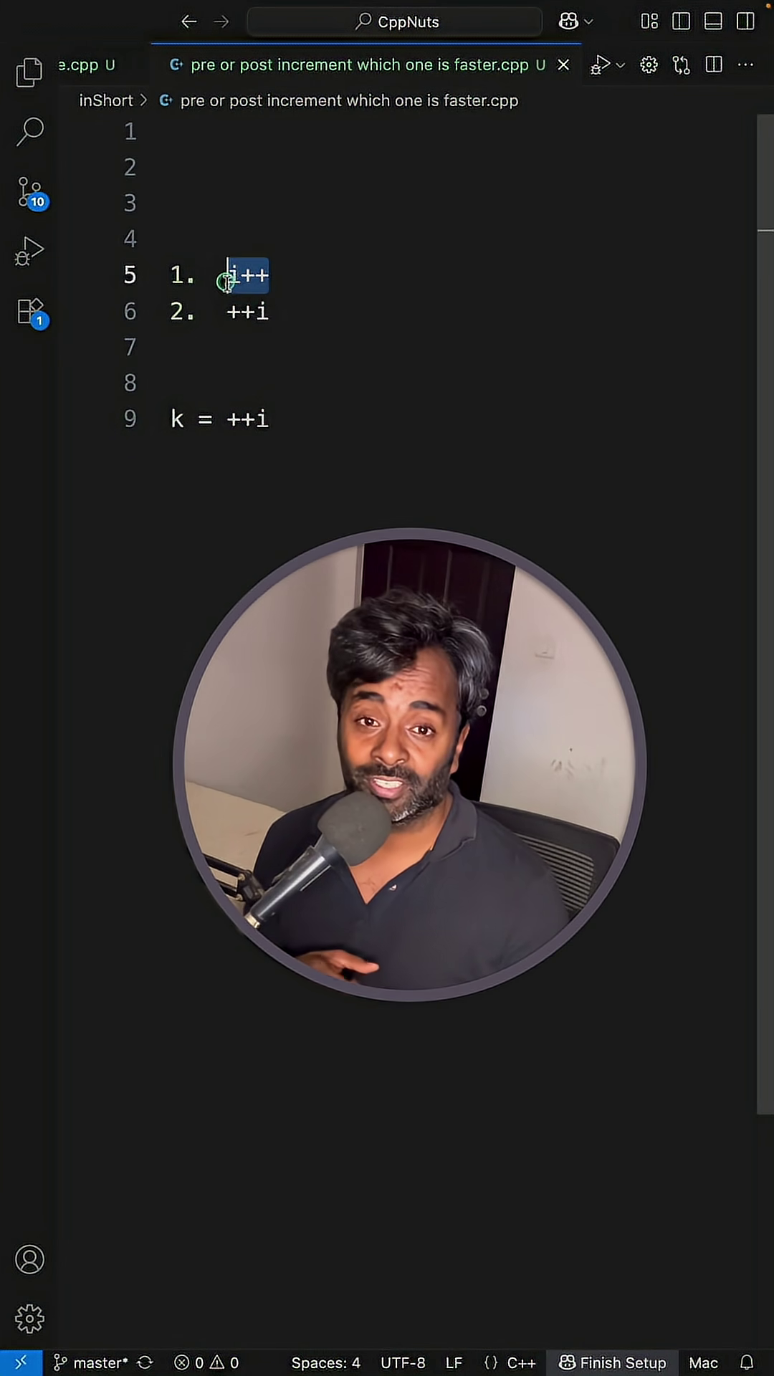